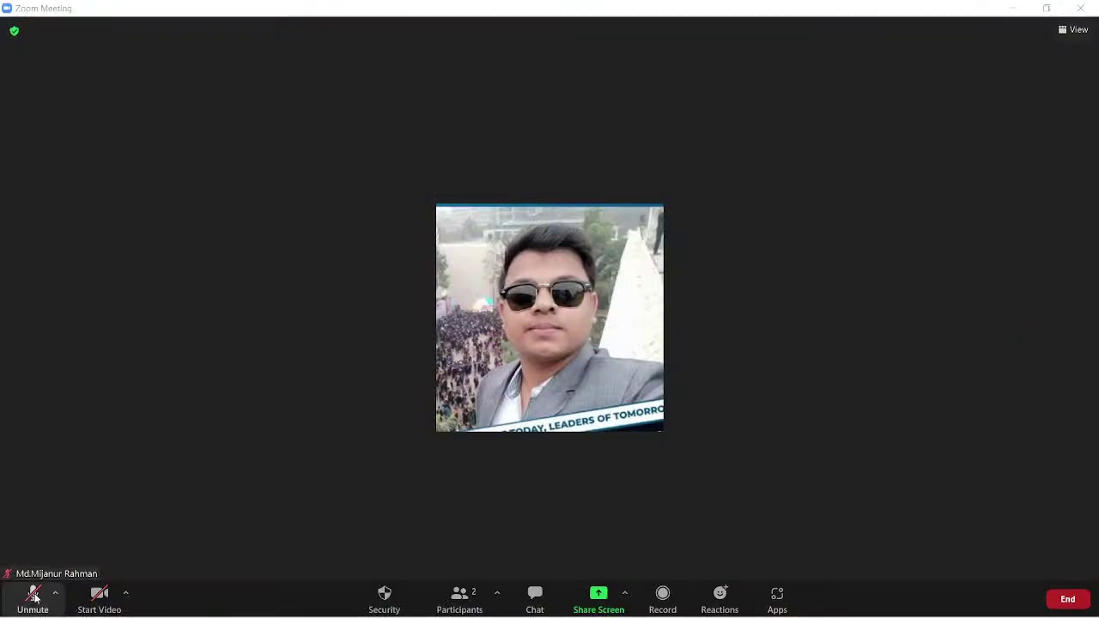
- Unmute the microphone, show the participants list, check speaker volume, then minimize the Zoom meeting
left_click(35, 598)
left_click(460, 599)
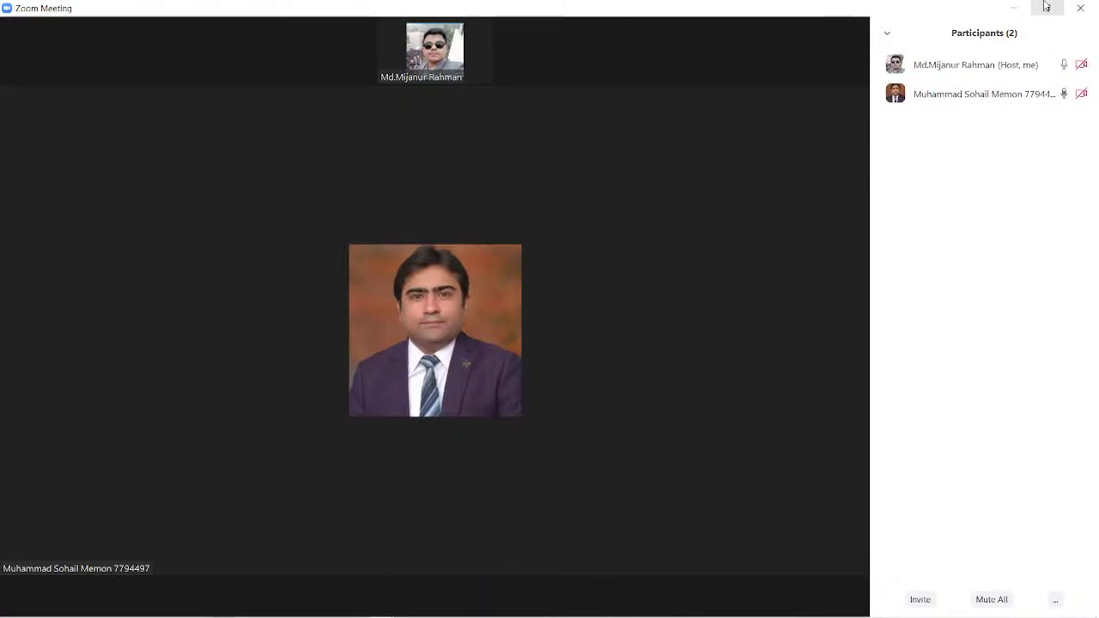
mouse_move(992, 609)
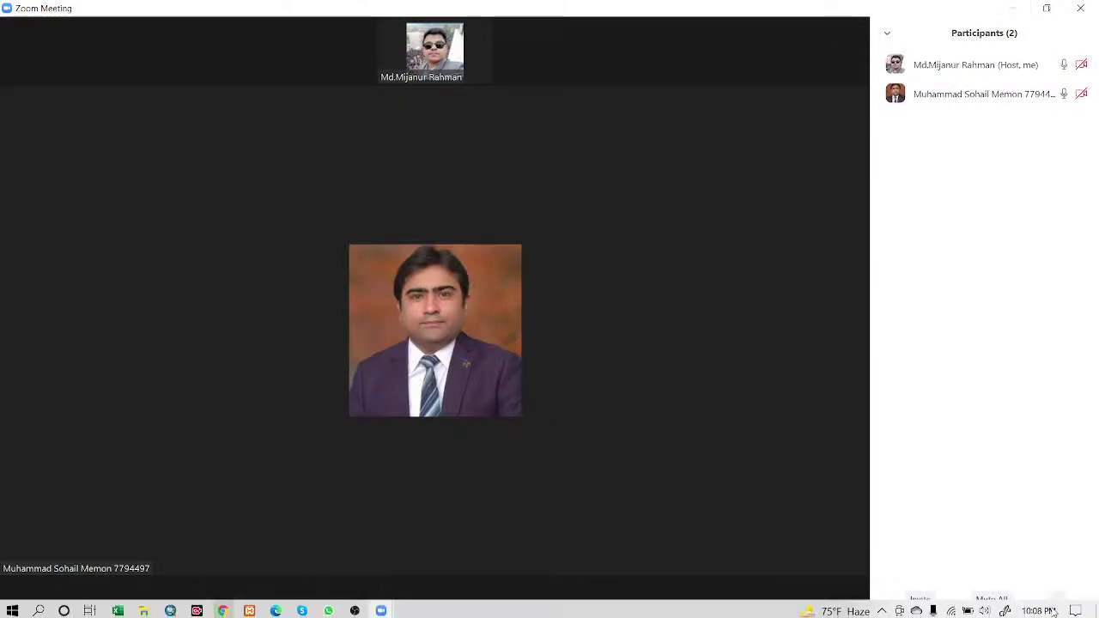
left_click(984, 607)
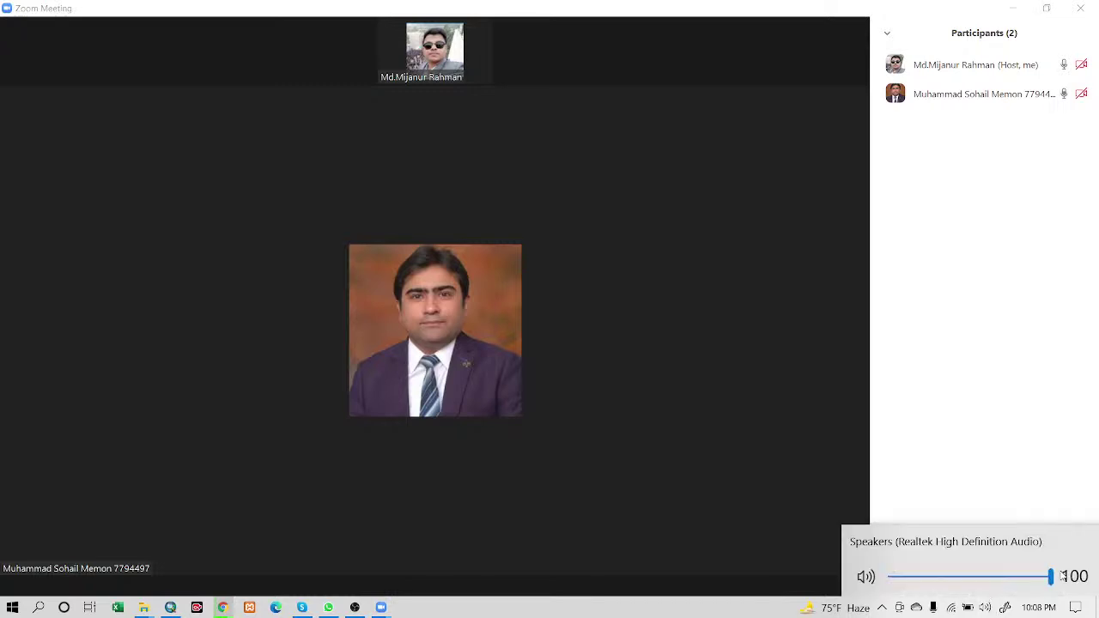
left_click(1016, 8)
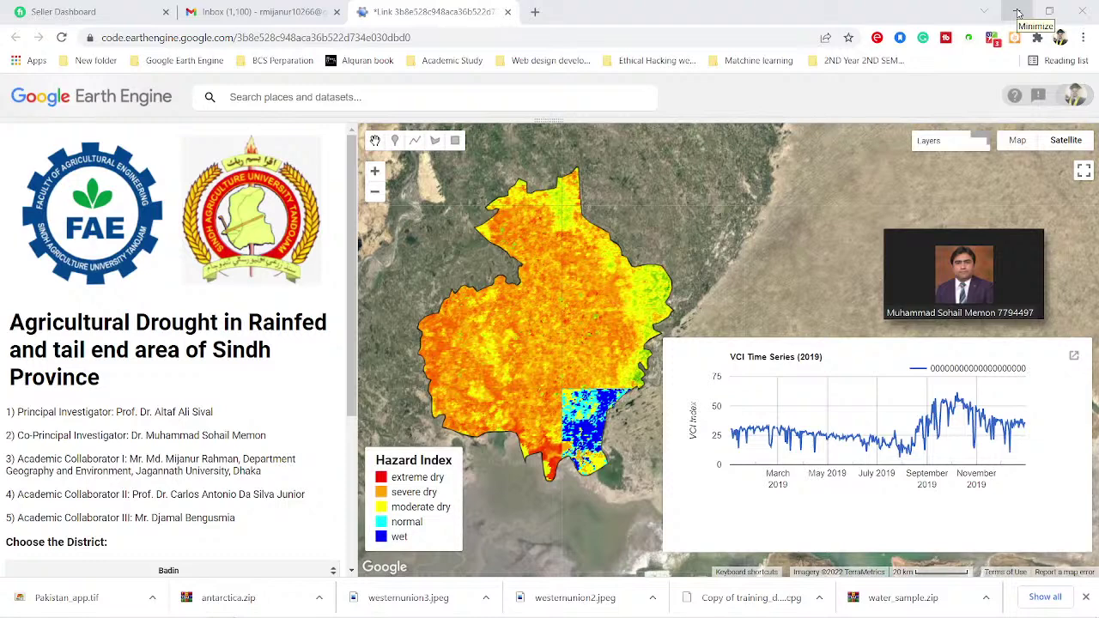
- Restore the Zoom meeting window and share the entire screen showing the Sindh drought app
left_click_drag(978, 264, 996, 253)
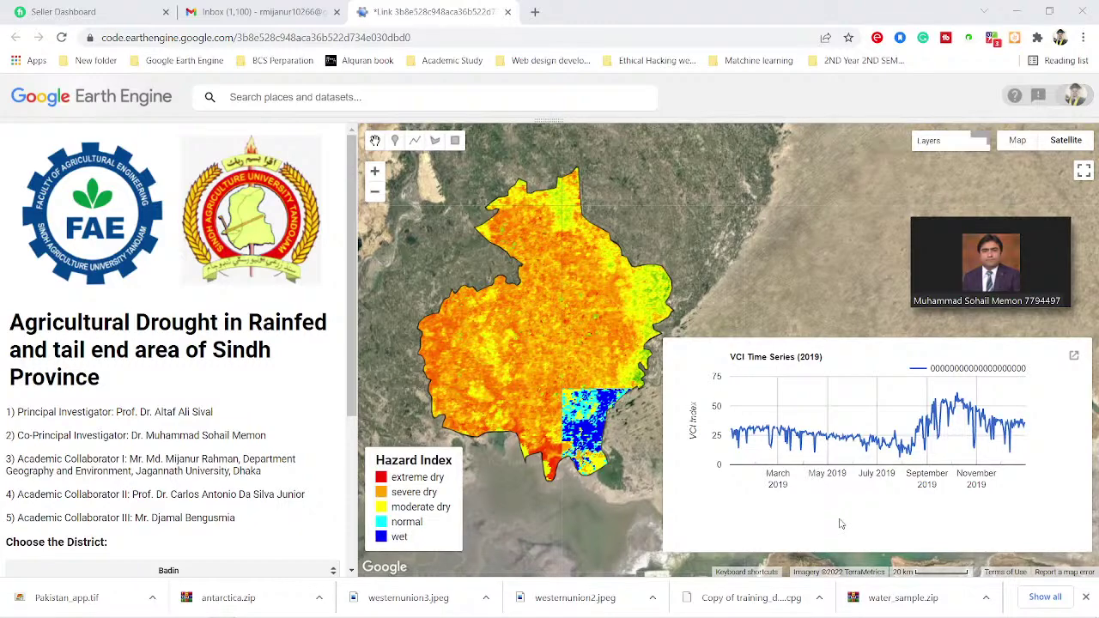
mouse_move(1054, 277)
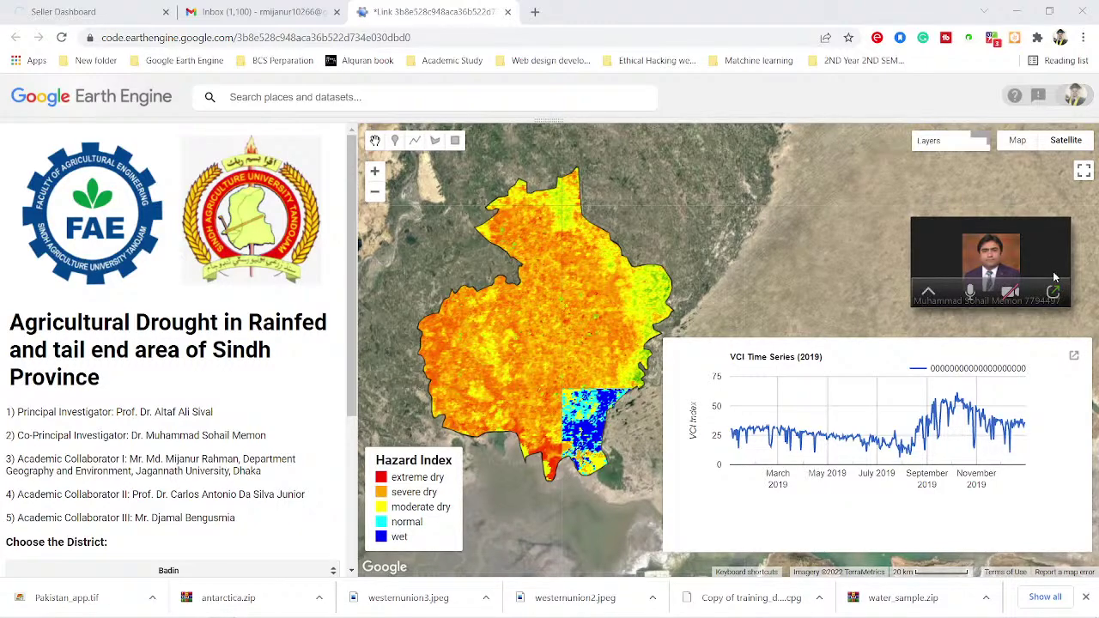
left_click(1052, 292)
left_click(470, 603)
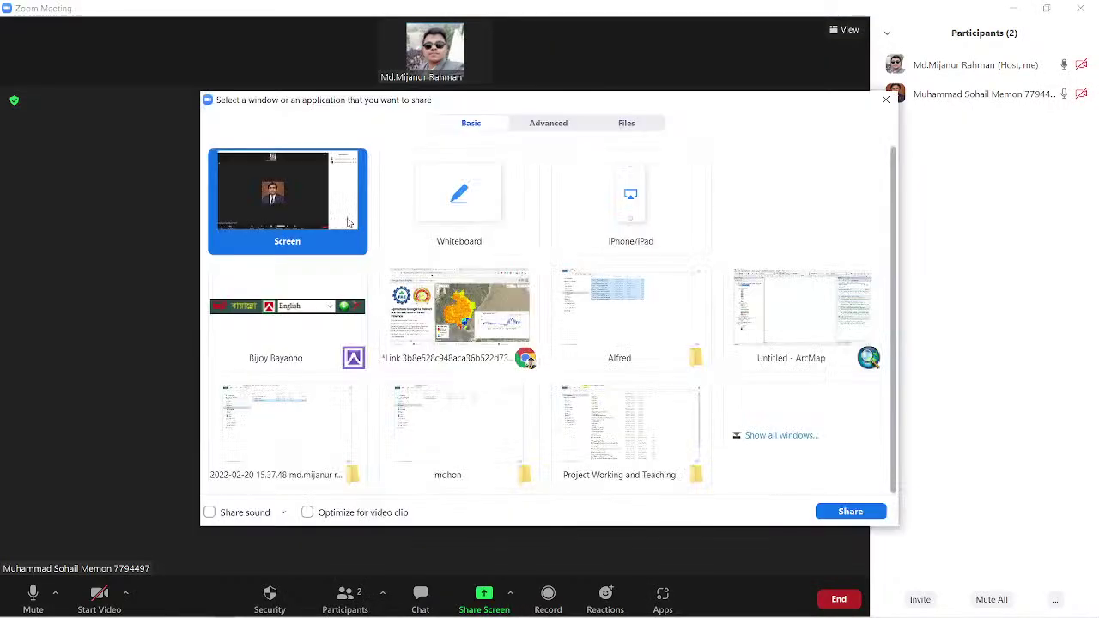
left_click(833, 512)
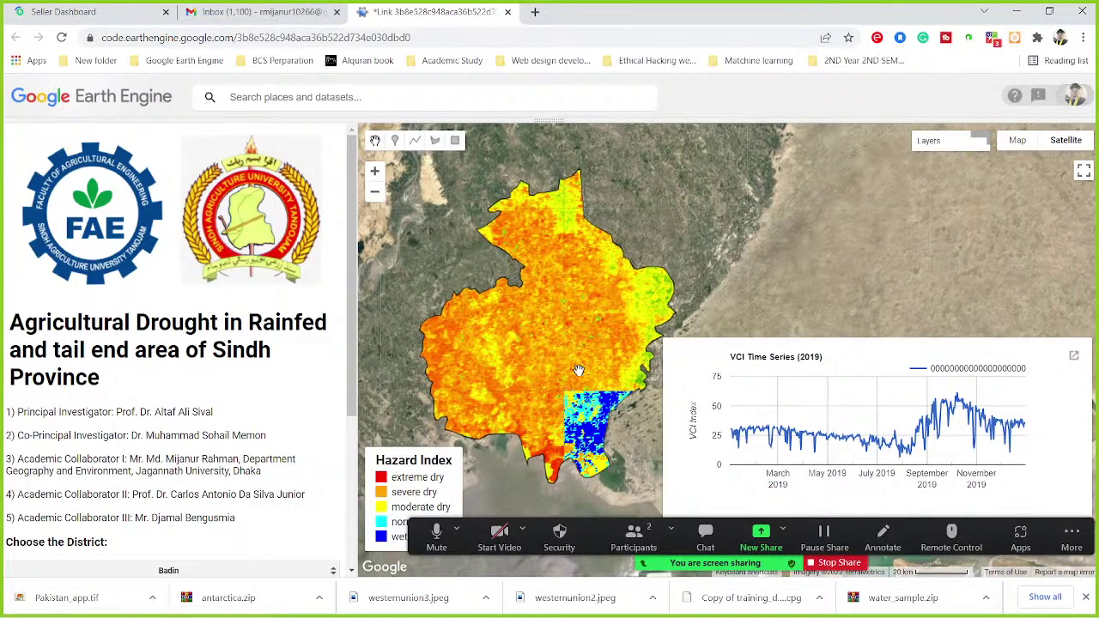
- Hide Zoom's floating meeting controls to uncover Badin's 2019 VCI drought map and VCI chart
left_click(1071, 536)
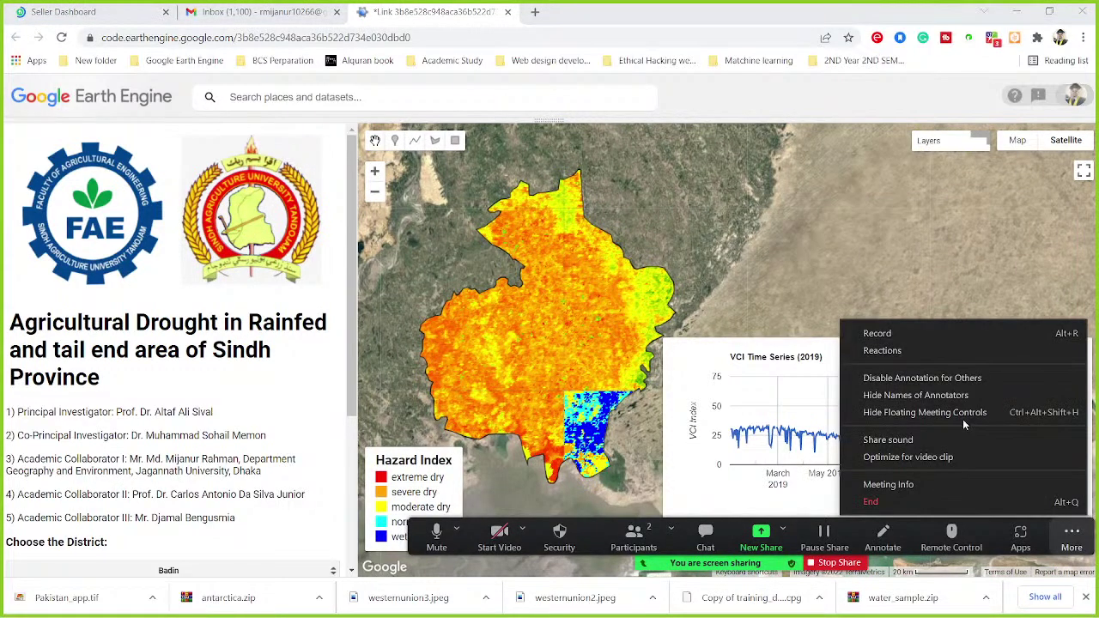
left_click(962, 416)
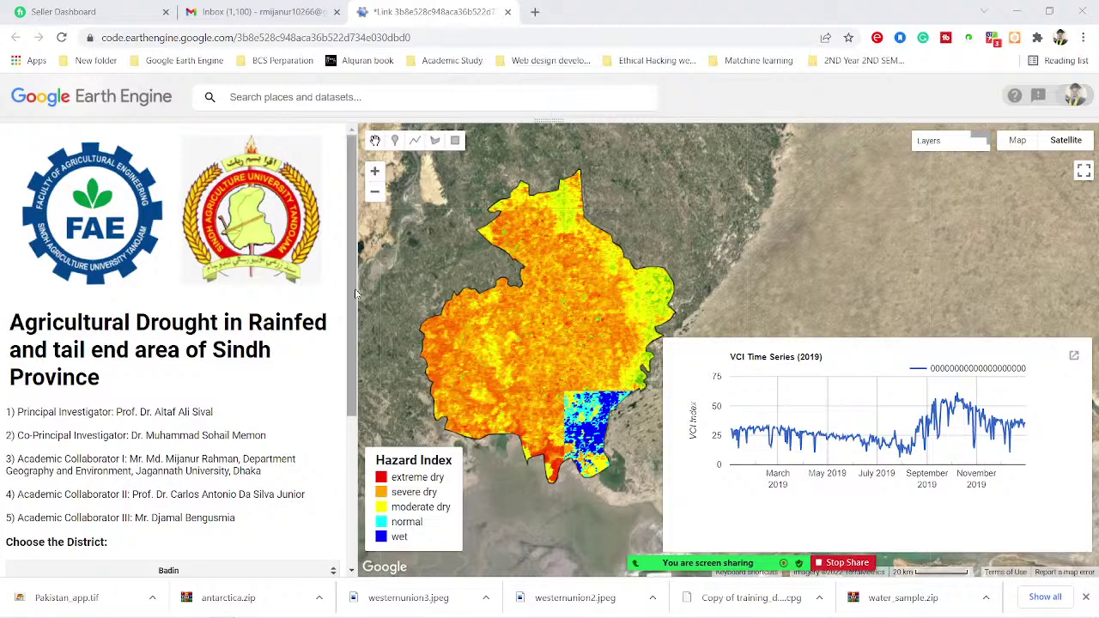
left_click_drag(352, 294, 384, 392)
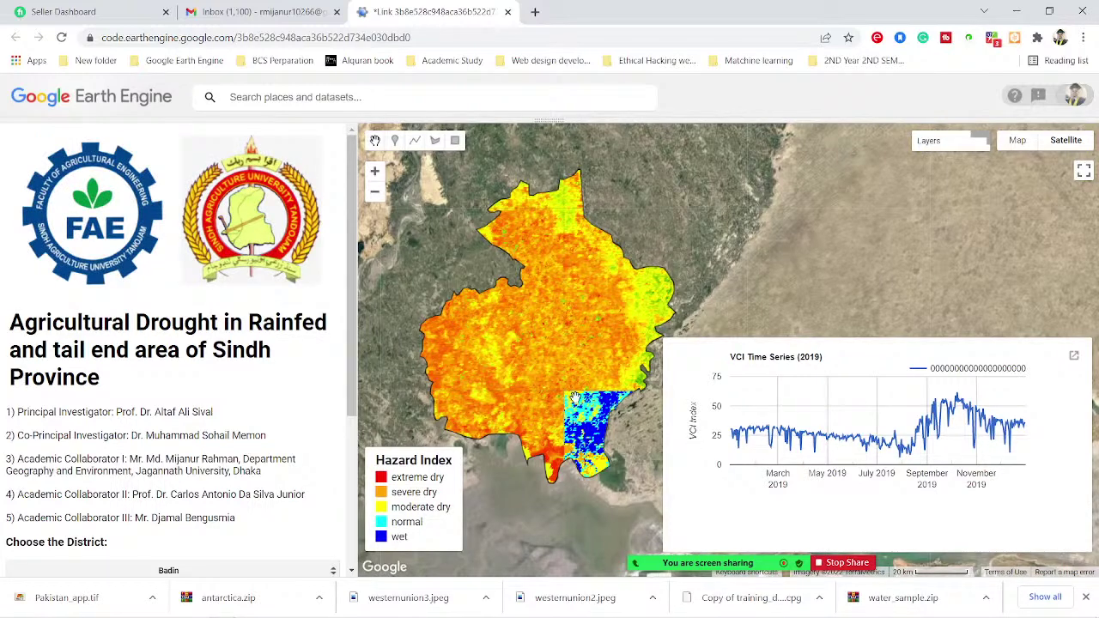
- Restore the script above the map, scroll through its VHI and VCI code, then shrink the editor
left_click(550, 119)
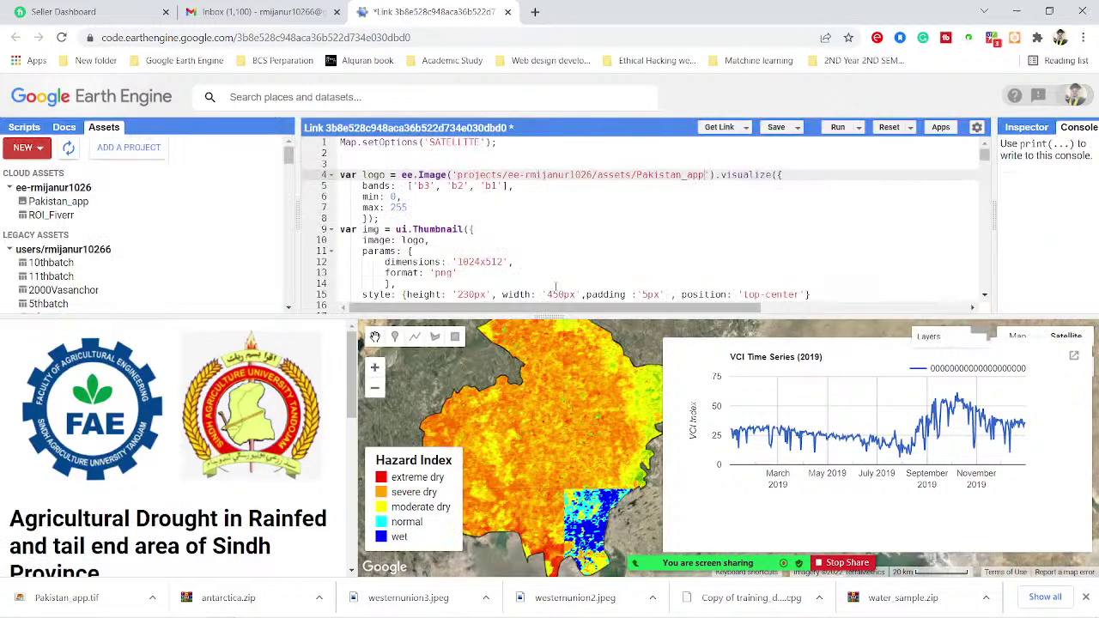
scroll(555, 285, "down", 5)
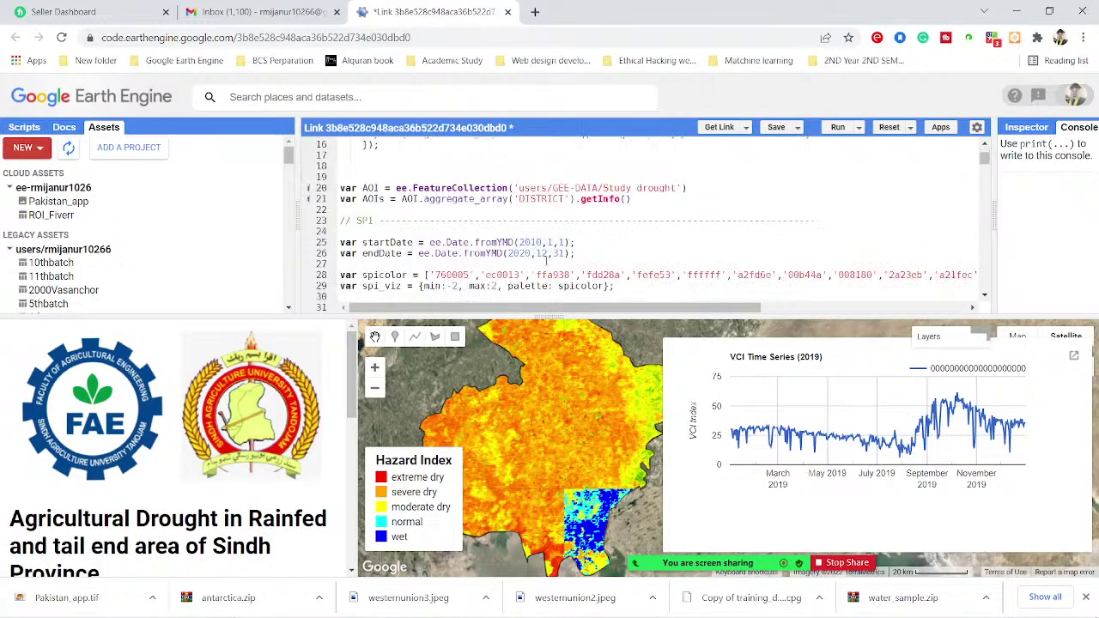
scroll(546, 260, "down", 20)
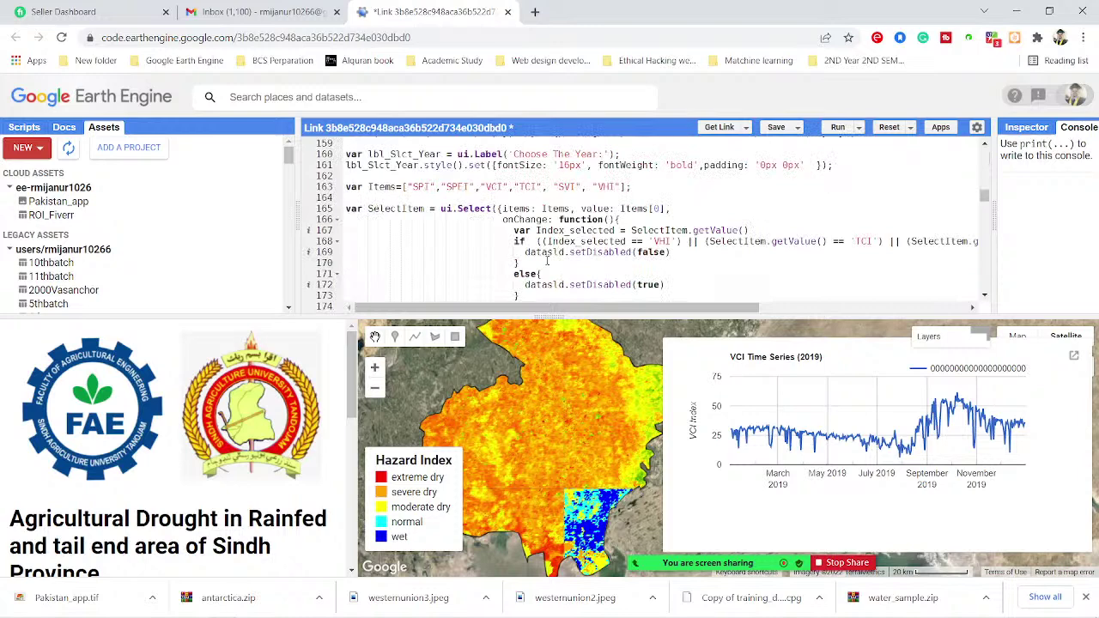
scroll(547, 260, "down", 20)
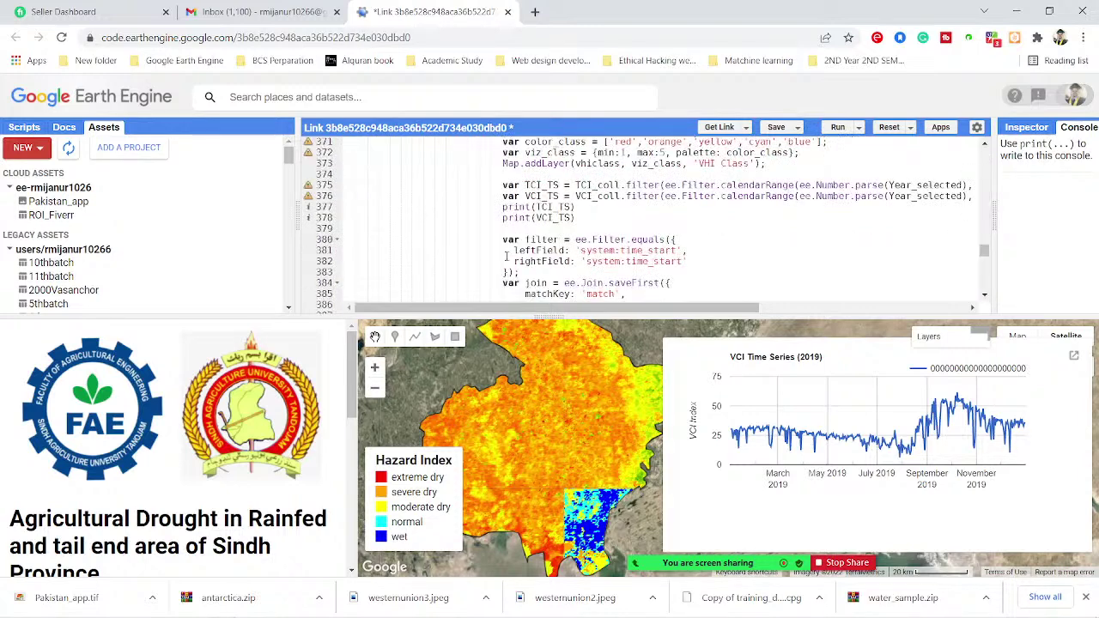
left_click_drag(553, 316, 550, 200)
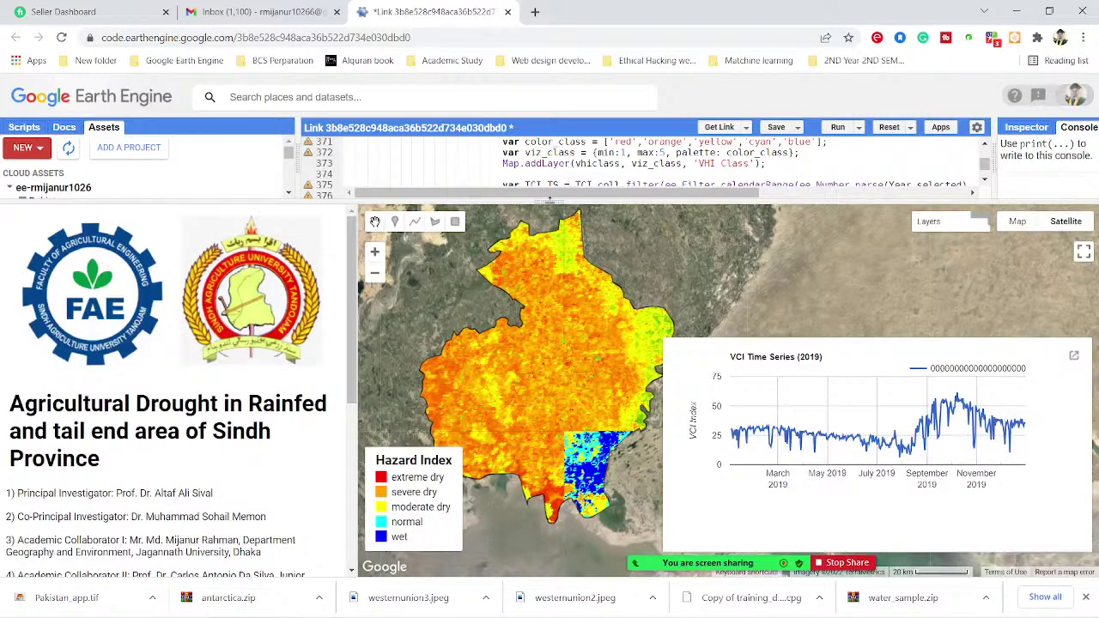
- Open Manage Apps to list published apps and open VIEW GALLERY in a new browser tab
left_click(934, 127)
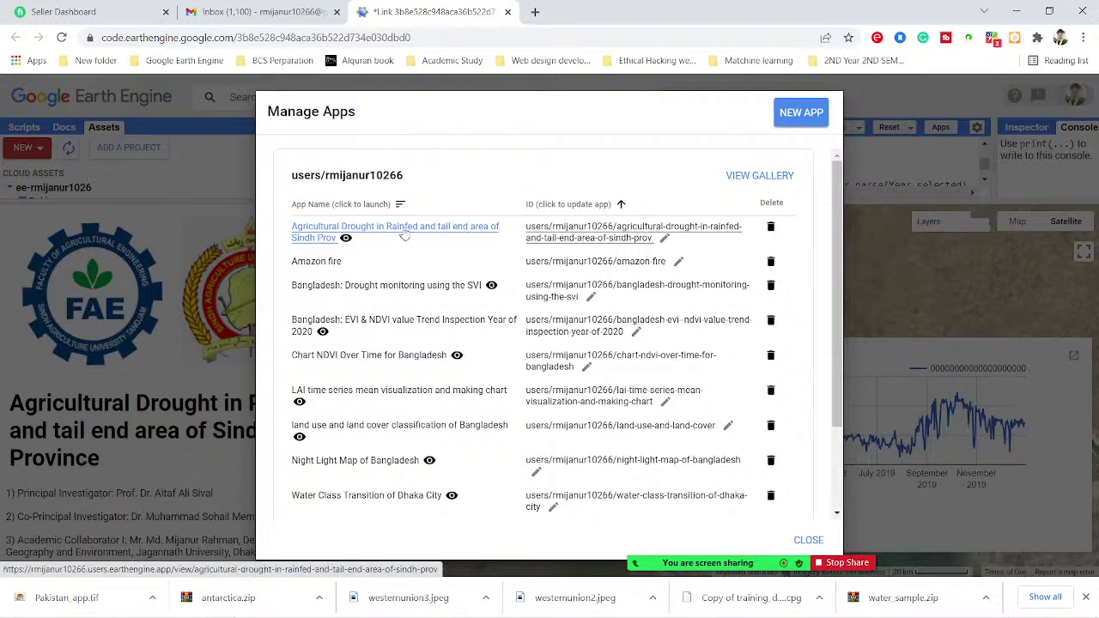
right_click(756, 181)
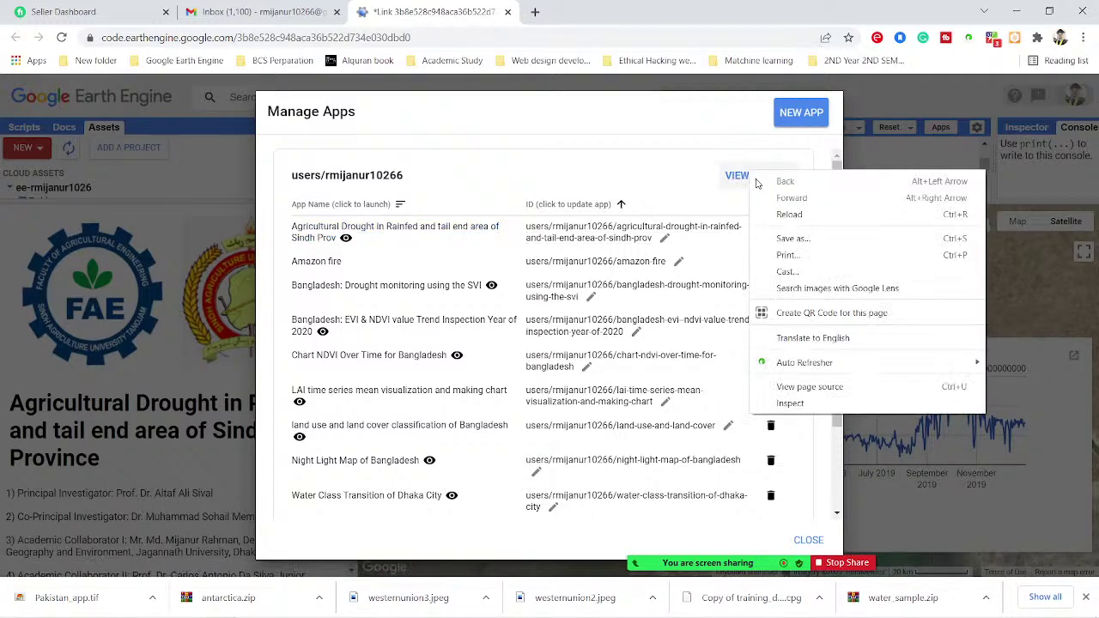
left_click(741, 177)
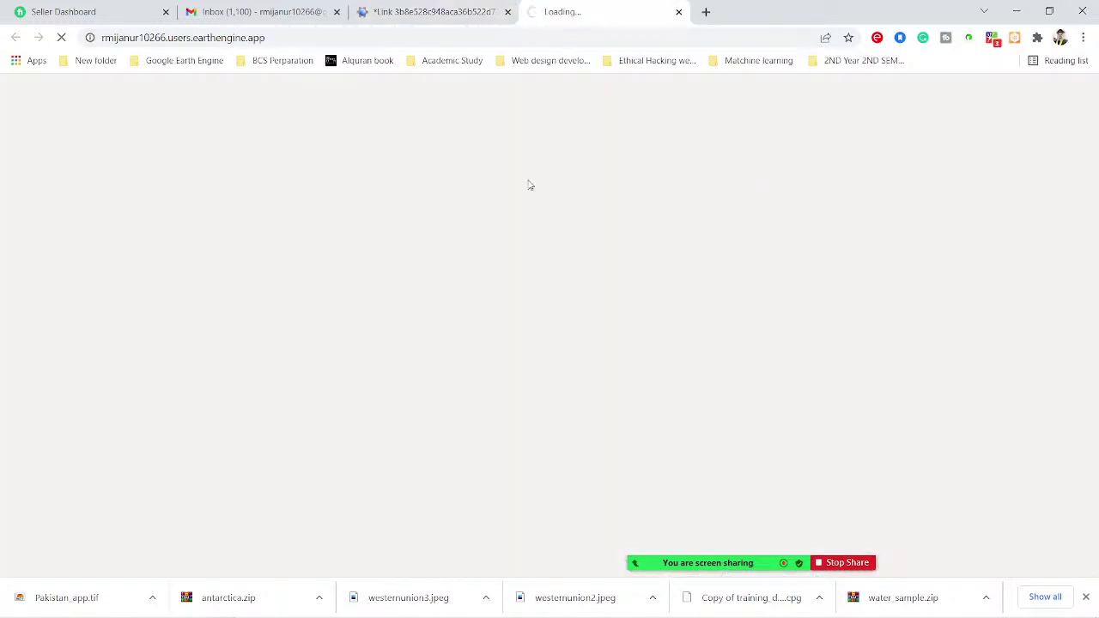
left_click(429, 11)
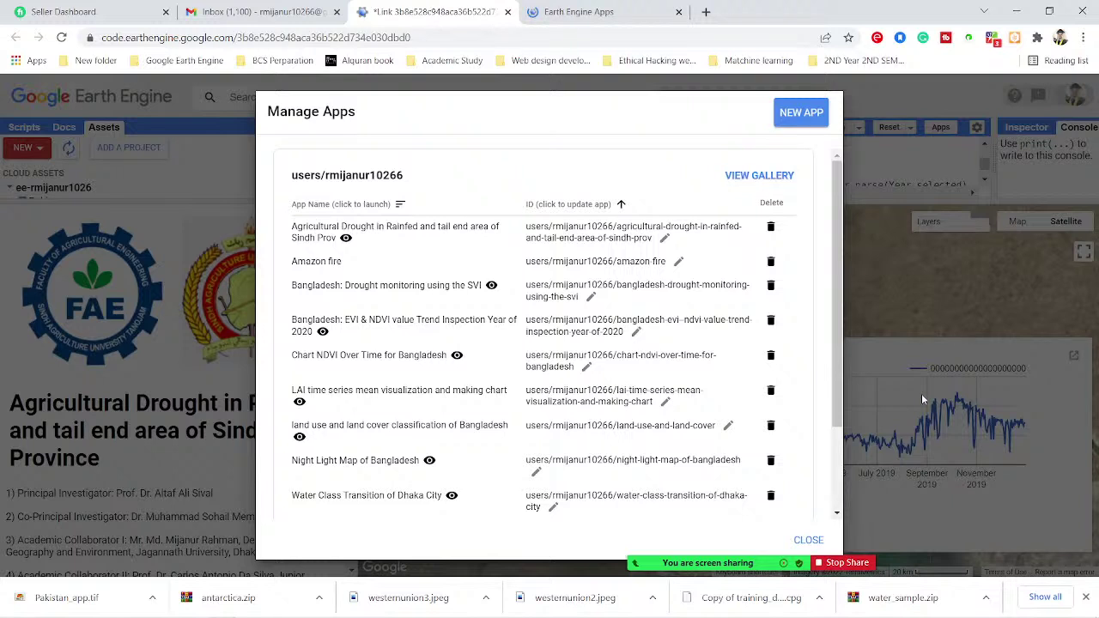
mouse_move(1004, 608)
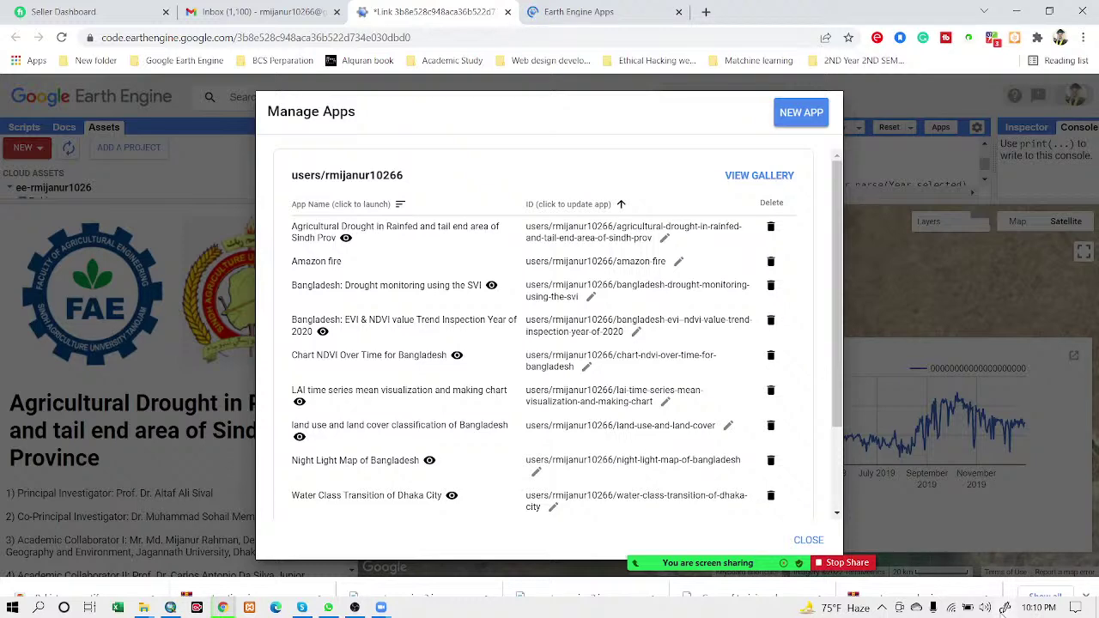
- Browse Featured Apps and launch the Agricultural Drought in Rainfed and tail end Sindh app
left_click(622, 8)
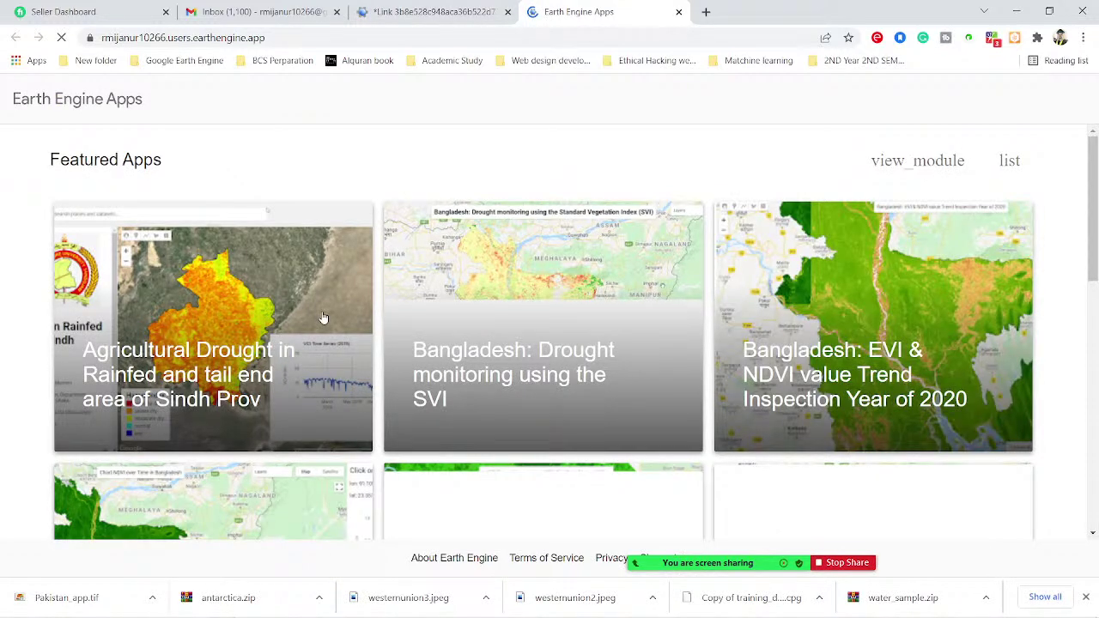
scroll(844, 441, "down", 1)
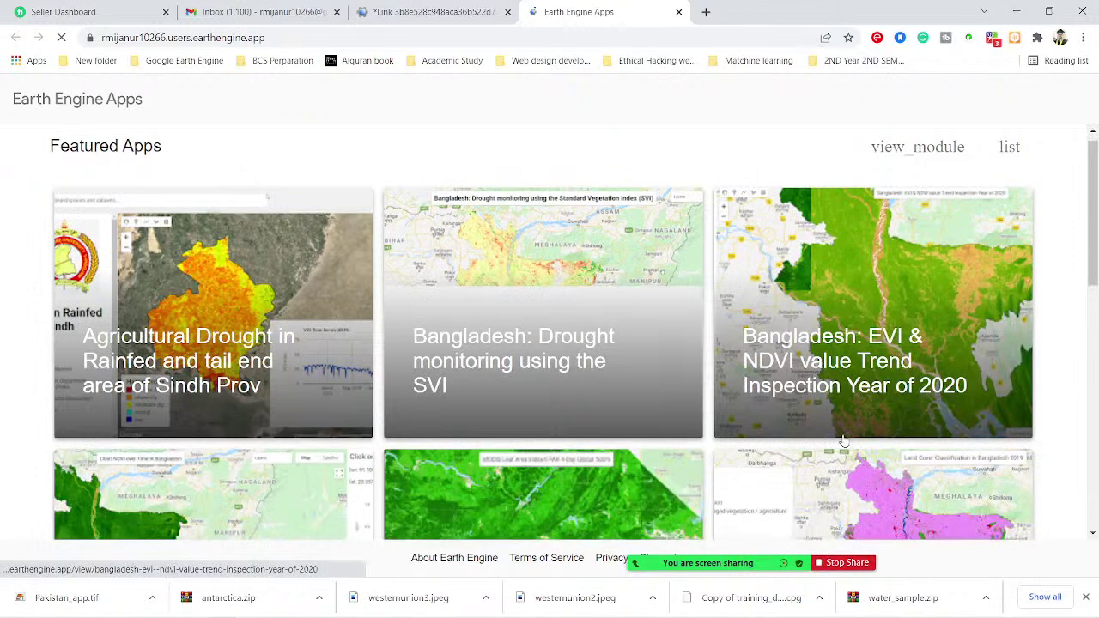
scroll(195, 259, "down", 2)
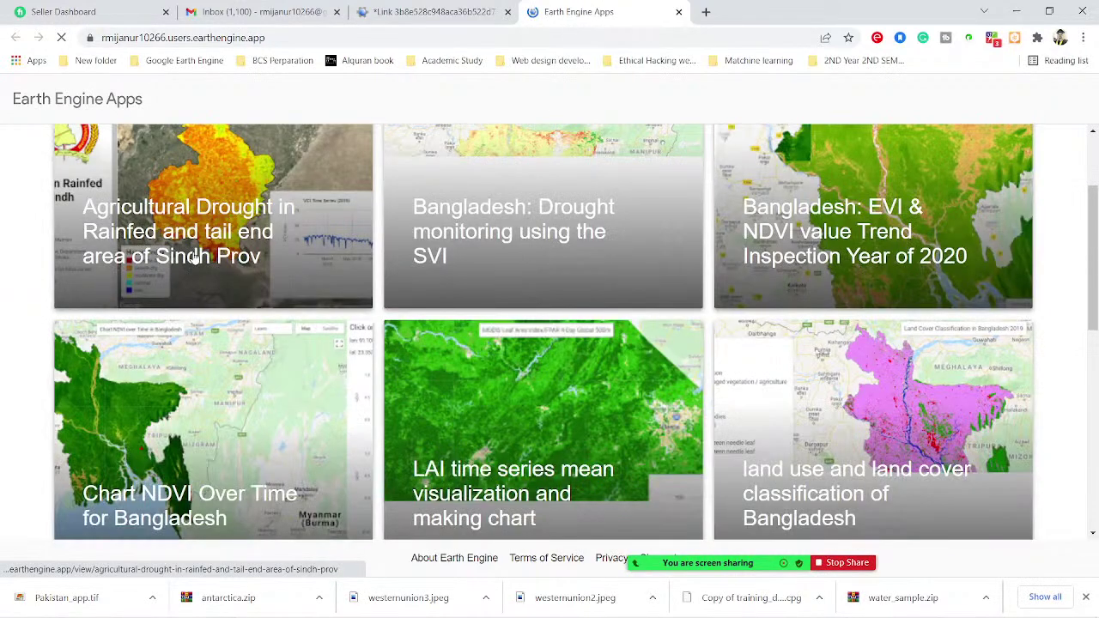
scroll(200, 309, "up", 2)
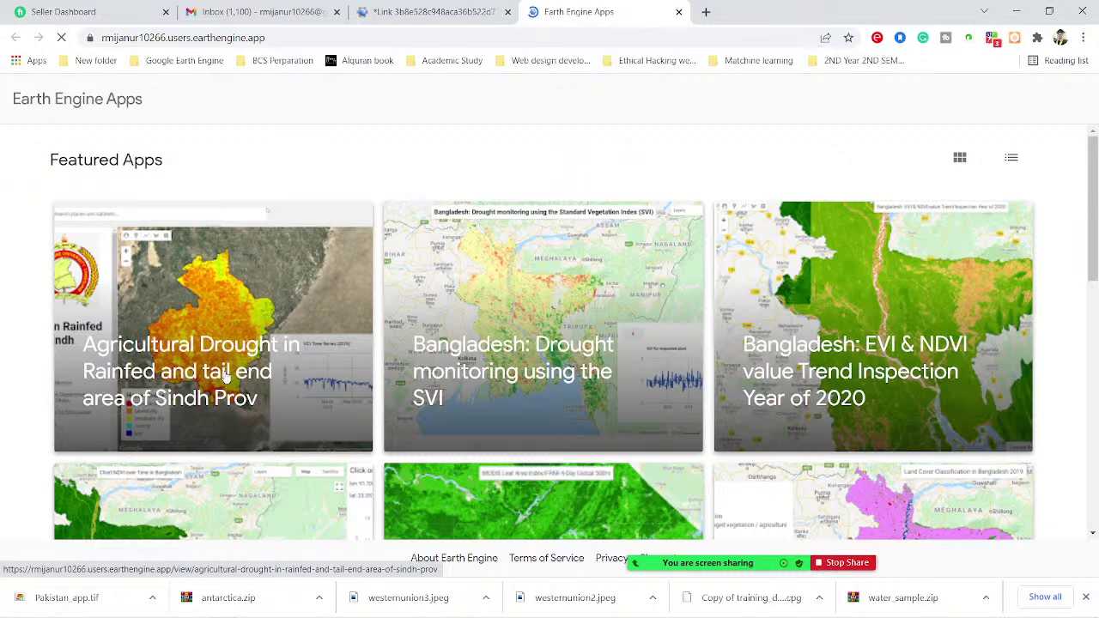
left_click(224, 352)
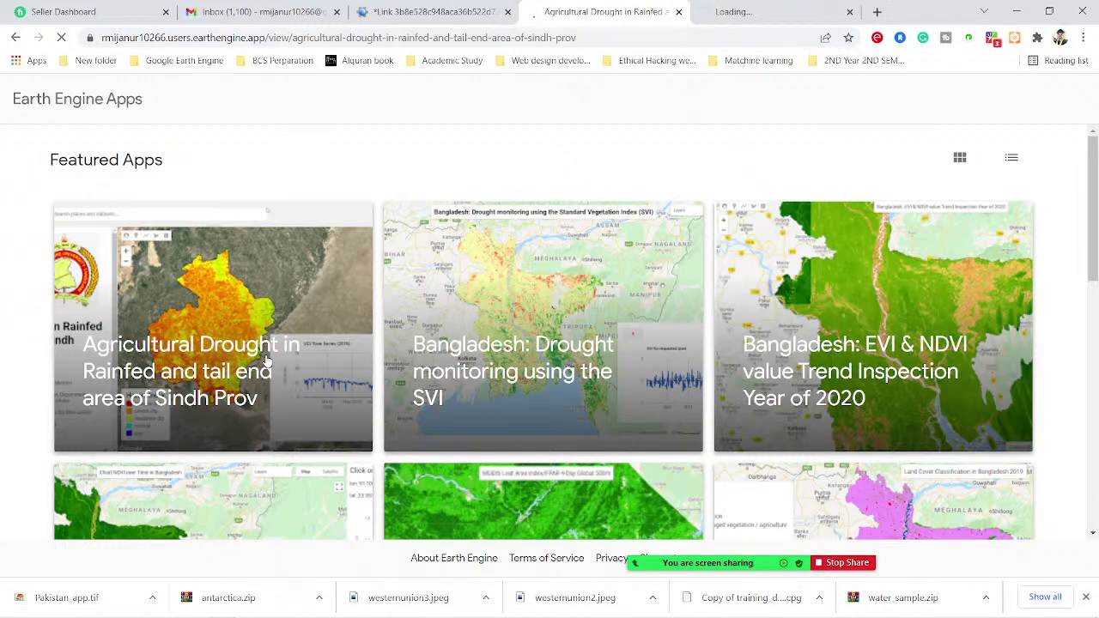
- Let the Sindh drought app finish loading, select its web address, then return to Manage Apps
left_click(777, 7)
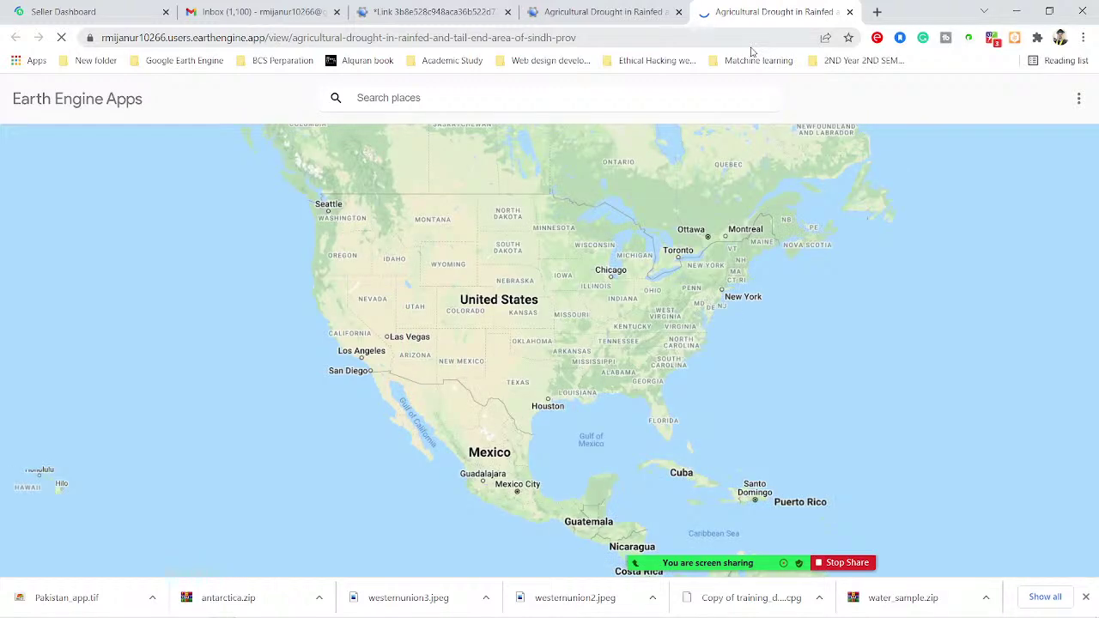
key("ctrl+shift+Tab")
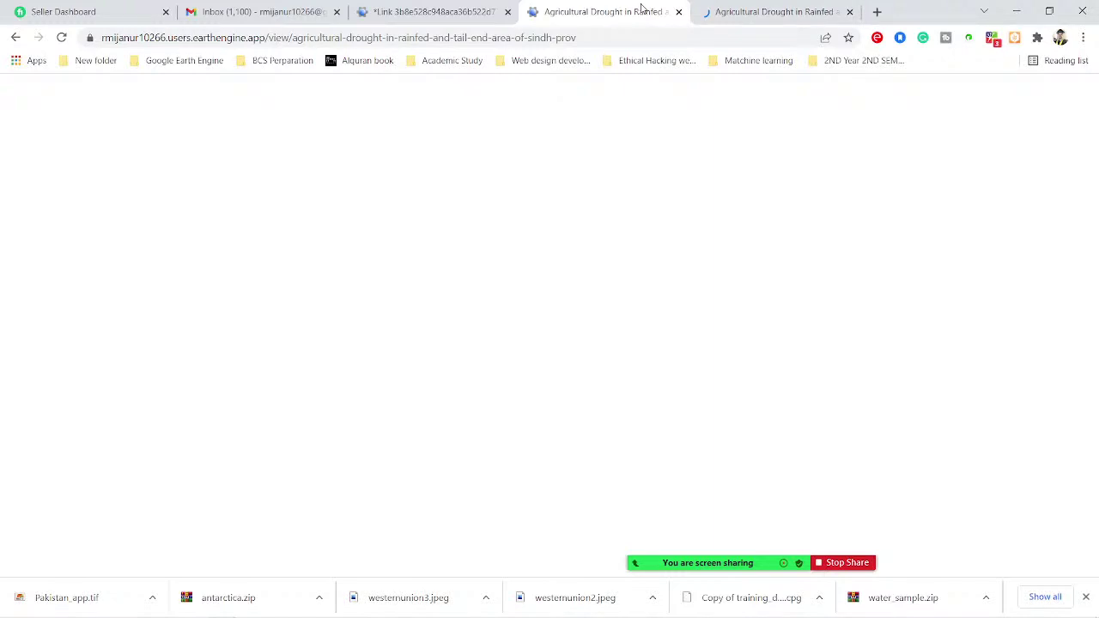
left_click(756, 9)
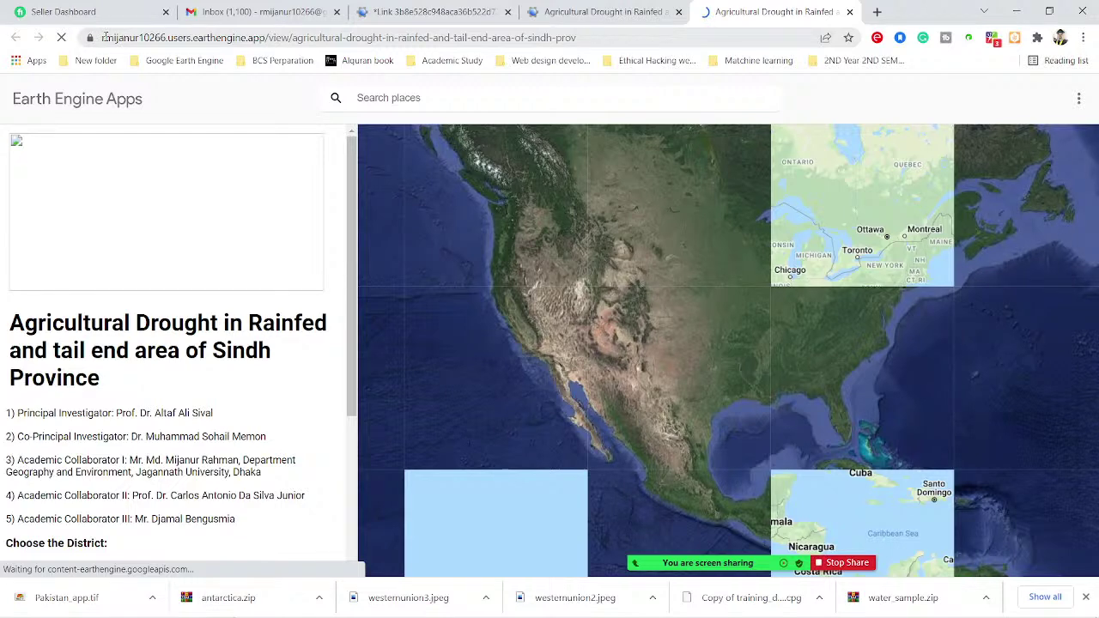
left_click_drag(102, 37, 576, 37)
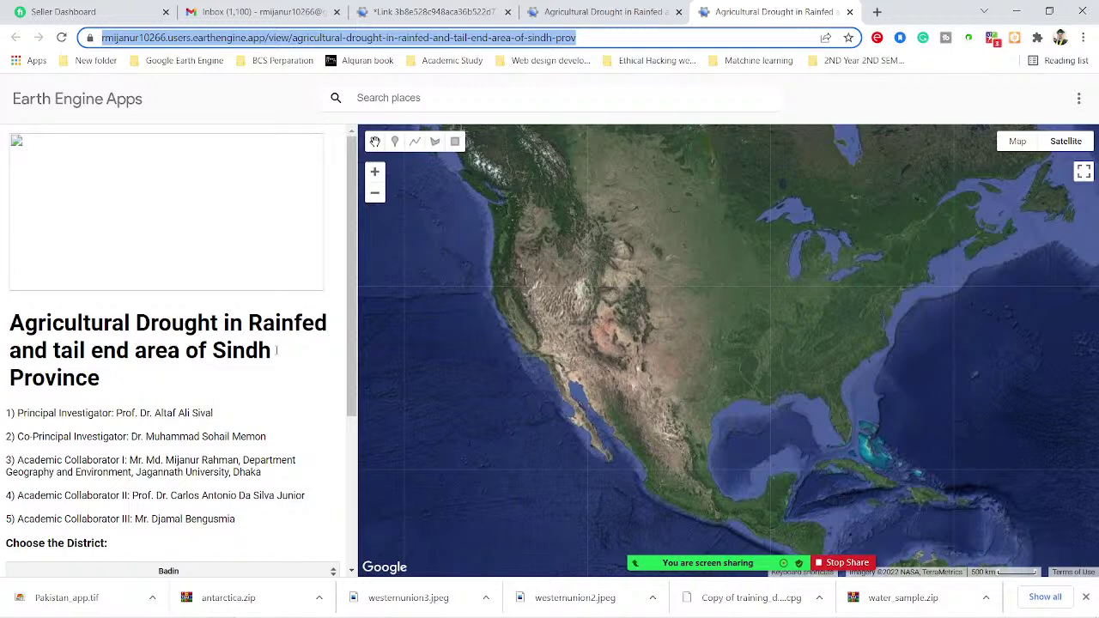
left_click(392, 9)
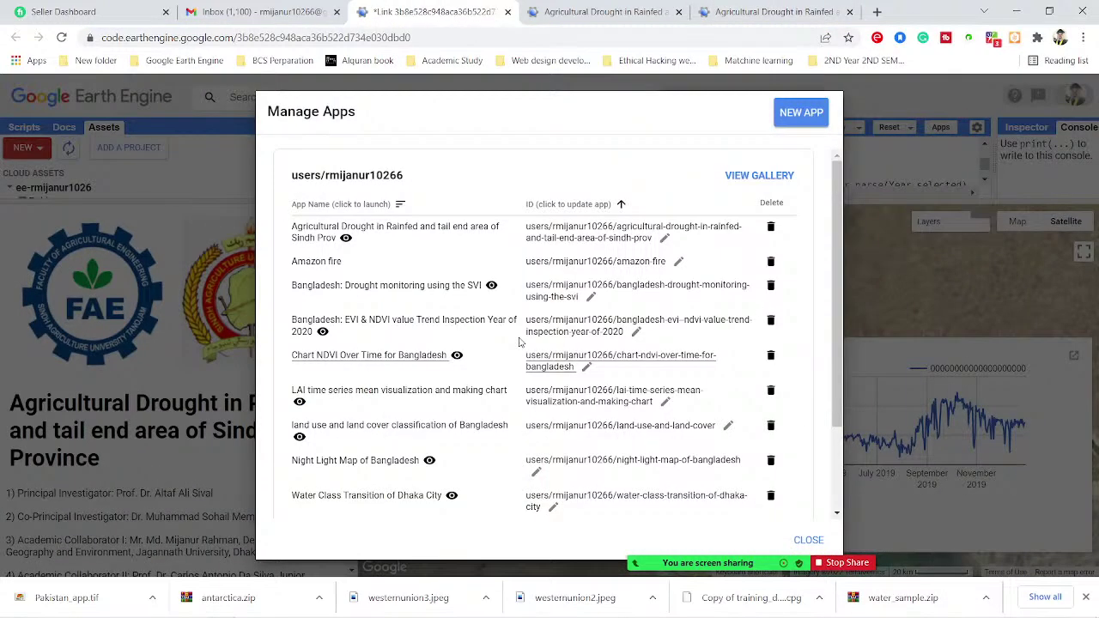
left_click(808, 540)
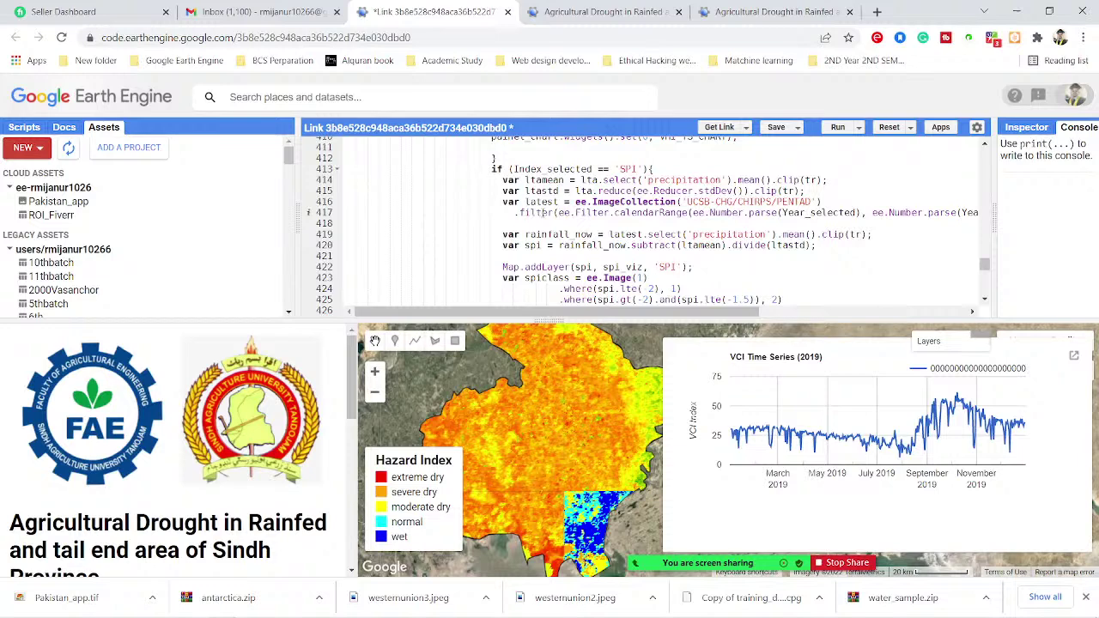
left_click(939, 127)
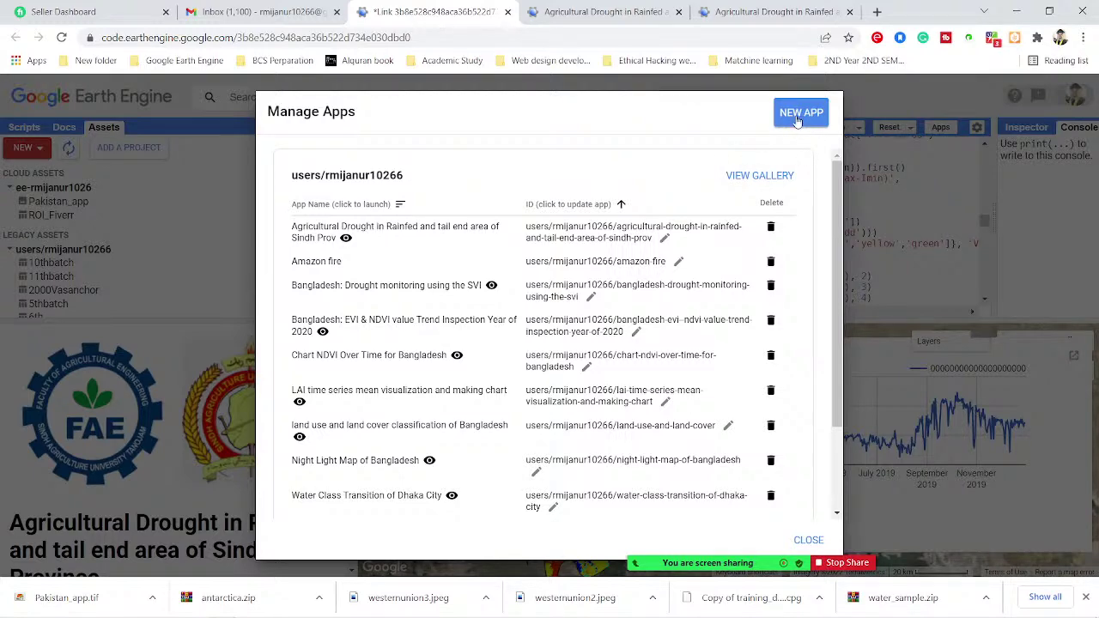
- Start a NEW APP, select the App Name field, and bring up the Cloud Project chooser
left_click(796, 118)
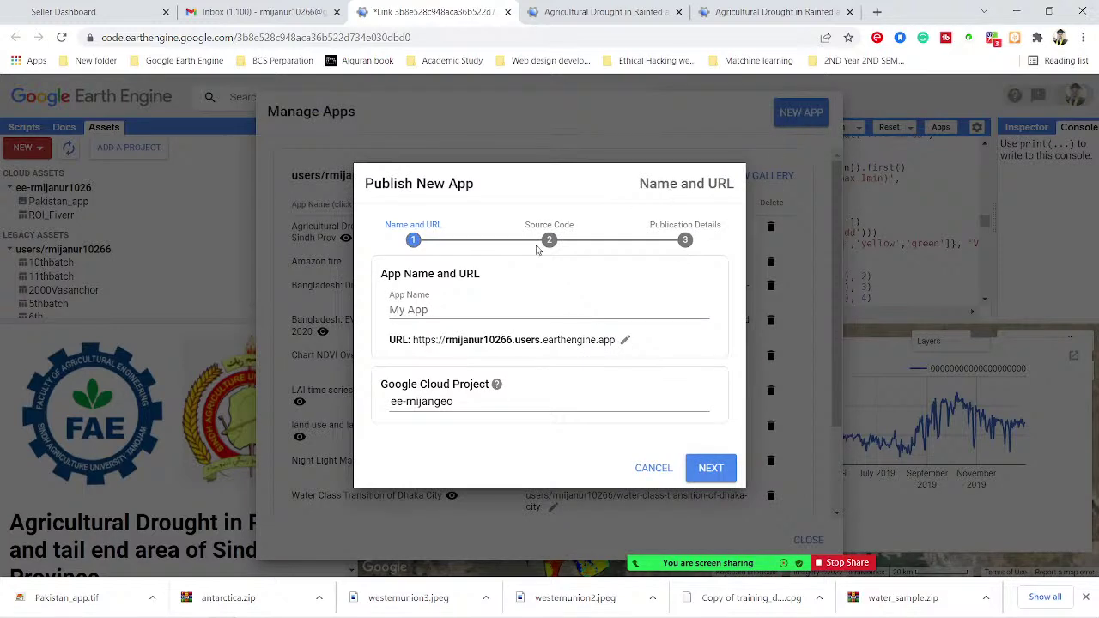
left_click(572, 314)
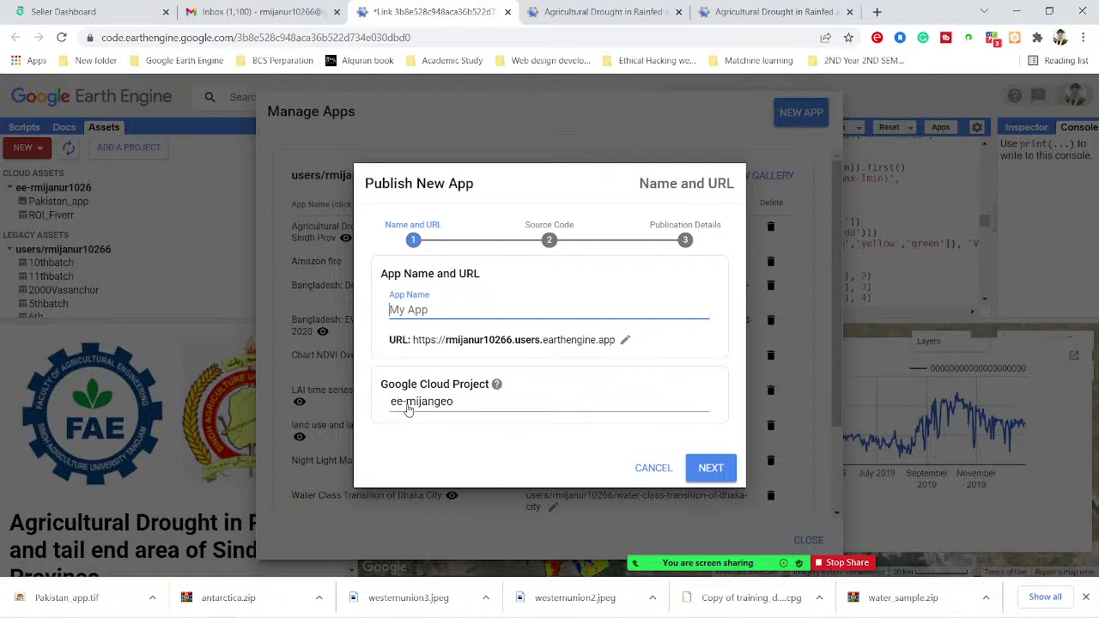
left_click(456, 409)
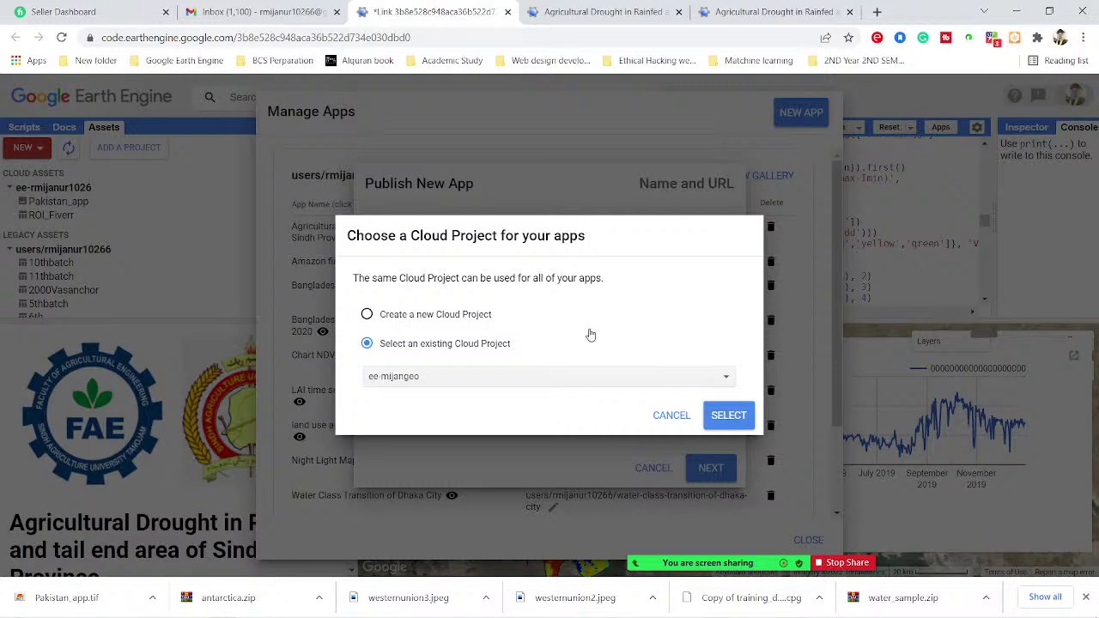
left_click(464, 377)
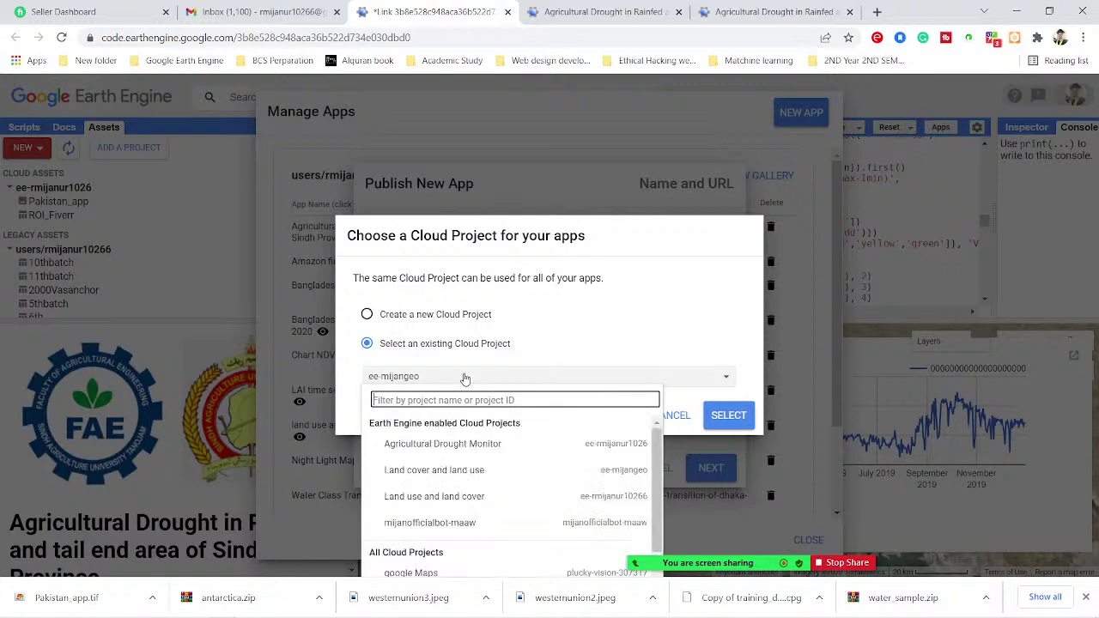
scroll(464, 480, "down", 3)
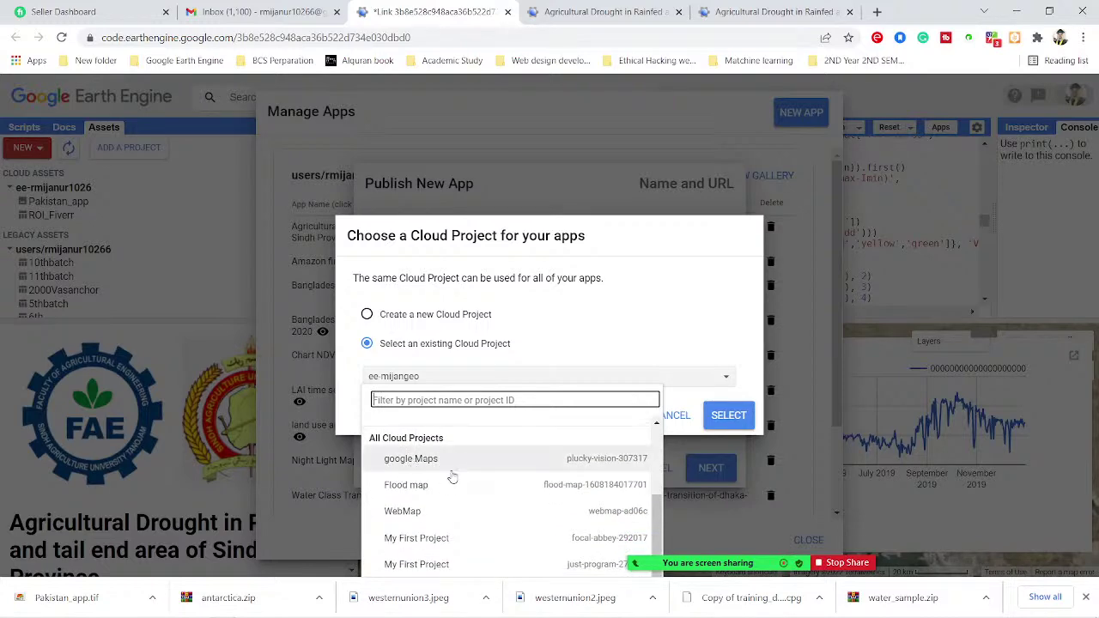
scroll(442, 470, "up", 3)
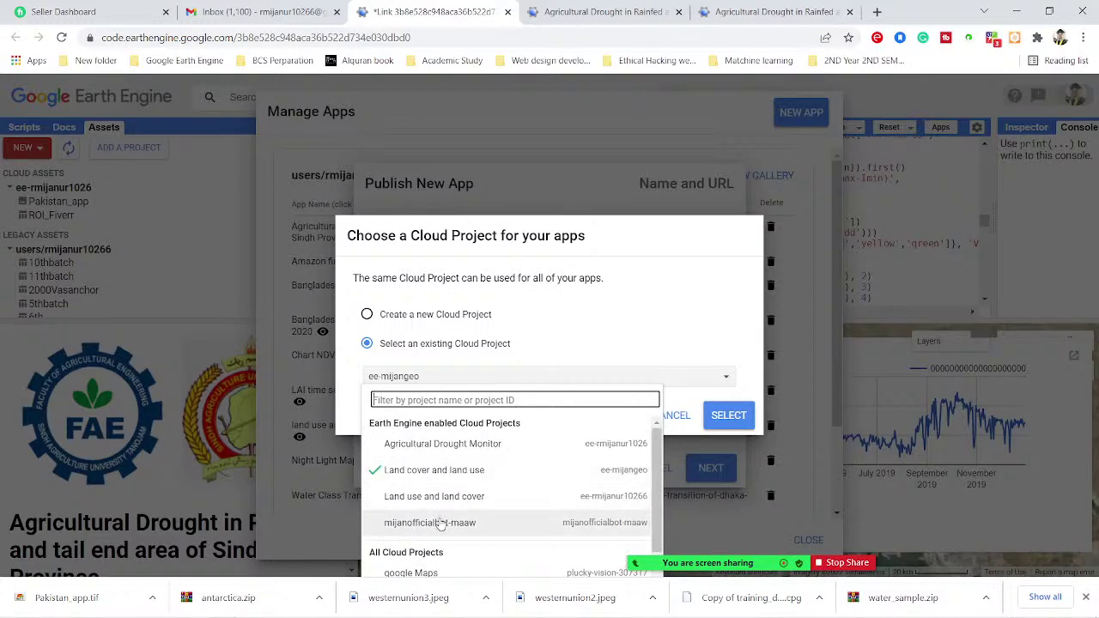
scroll(440, 535, "down", 2)
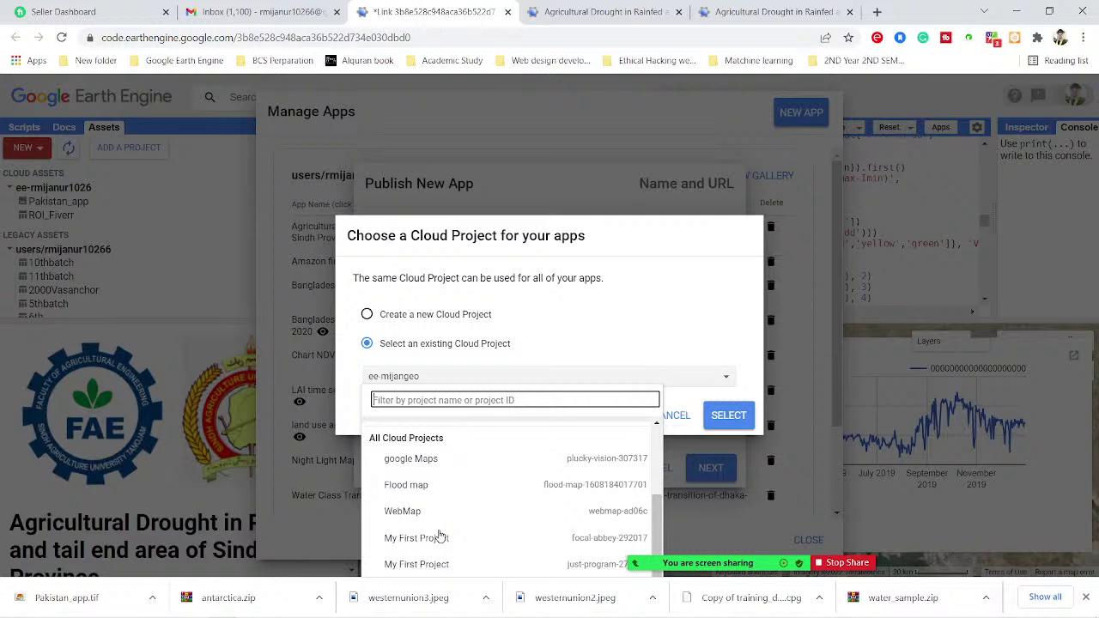
left_click(540, 376)
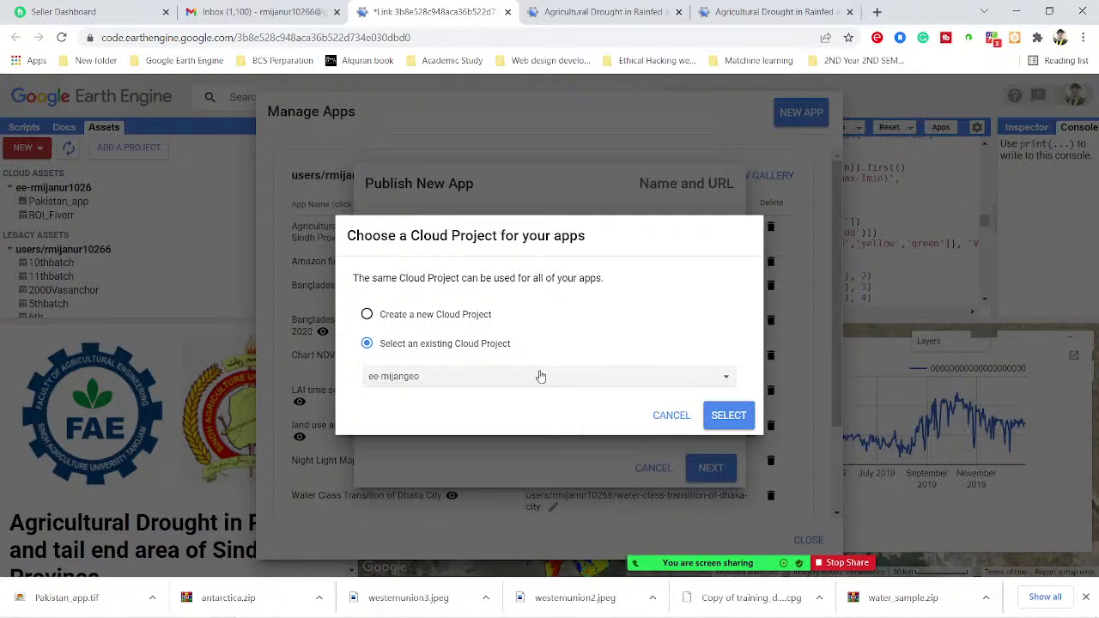